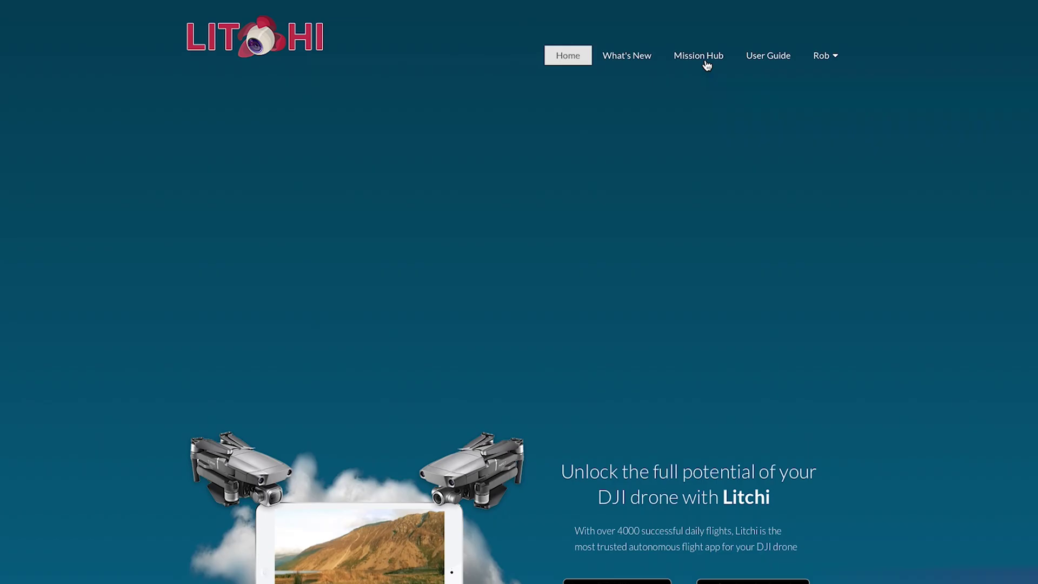
Open the Mission Hub planner and allow it to use the current location.
click(701, 52)
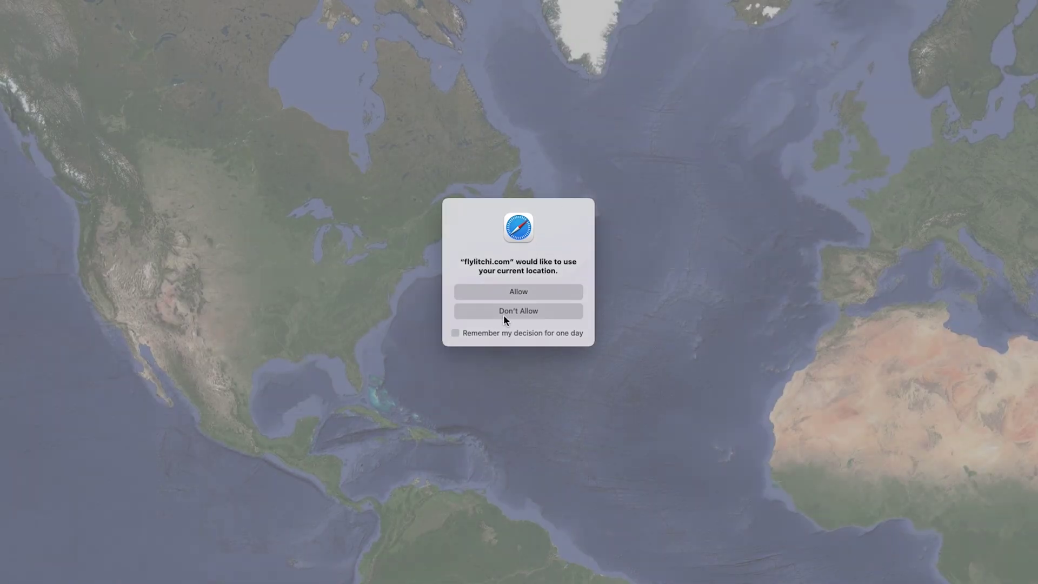
click(517, 291)
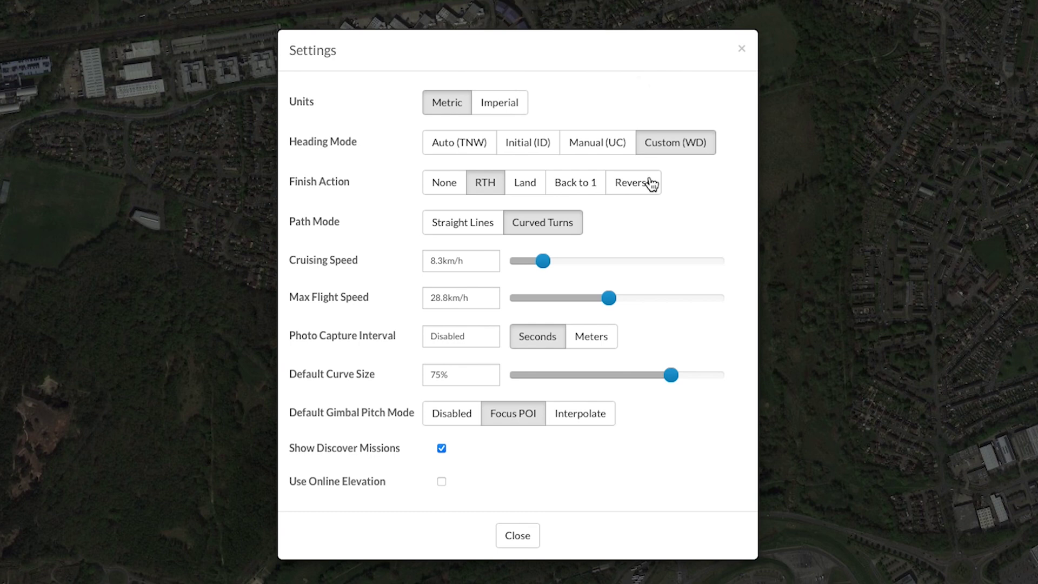
Close the settings, pan the map to the lake, and place POI 1 on the wooded island.
click(508, 540)
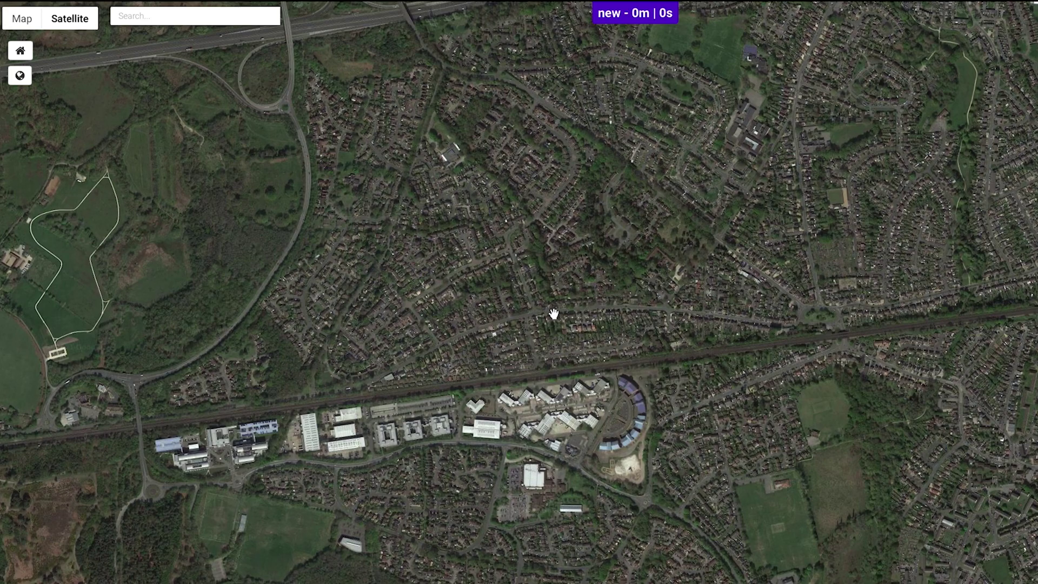
drag(553, 314, 577, 491)
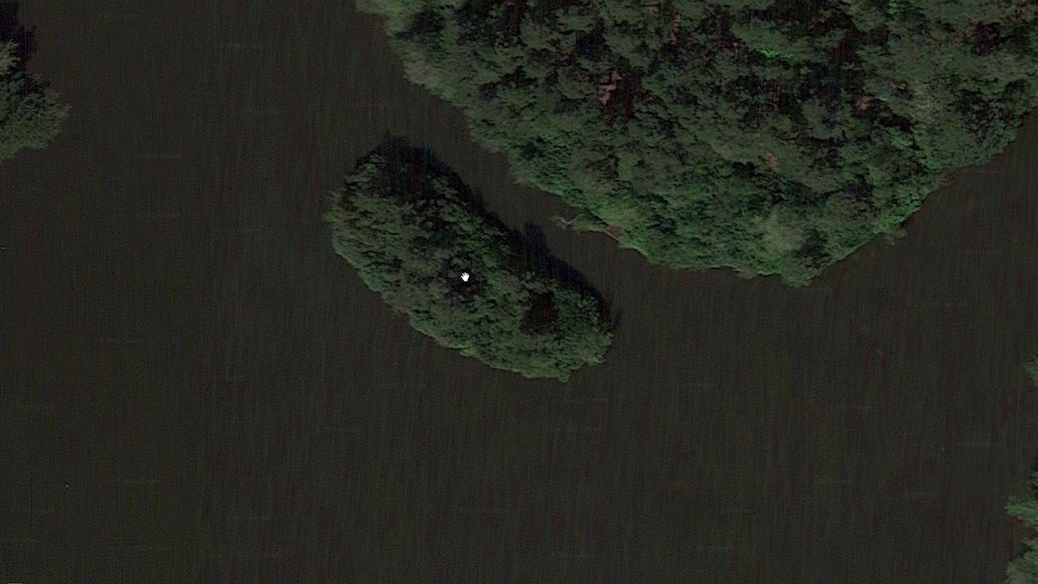
click(462, 275)
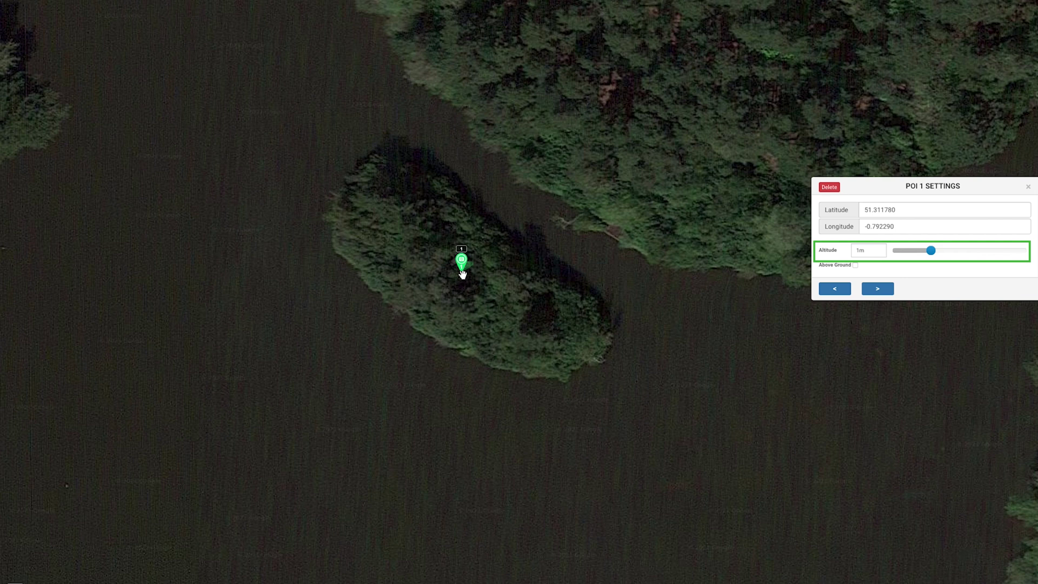
Add waypoint 1 on the north-east shore at 50m altitude.
click(540, 193)
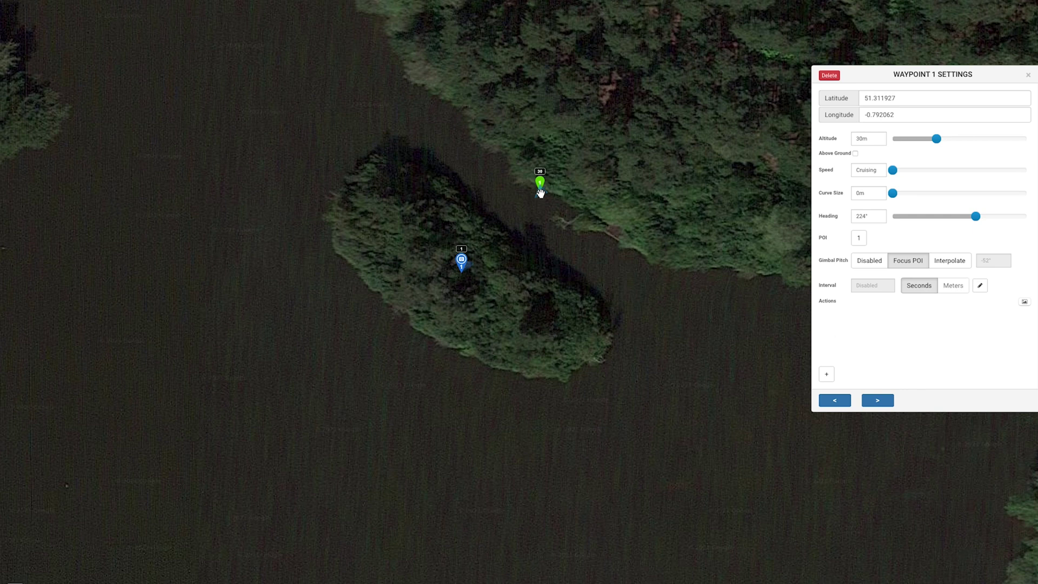
triple_click(865, 138)
text(50m)
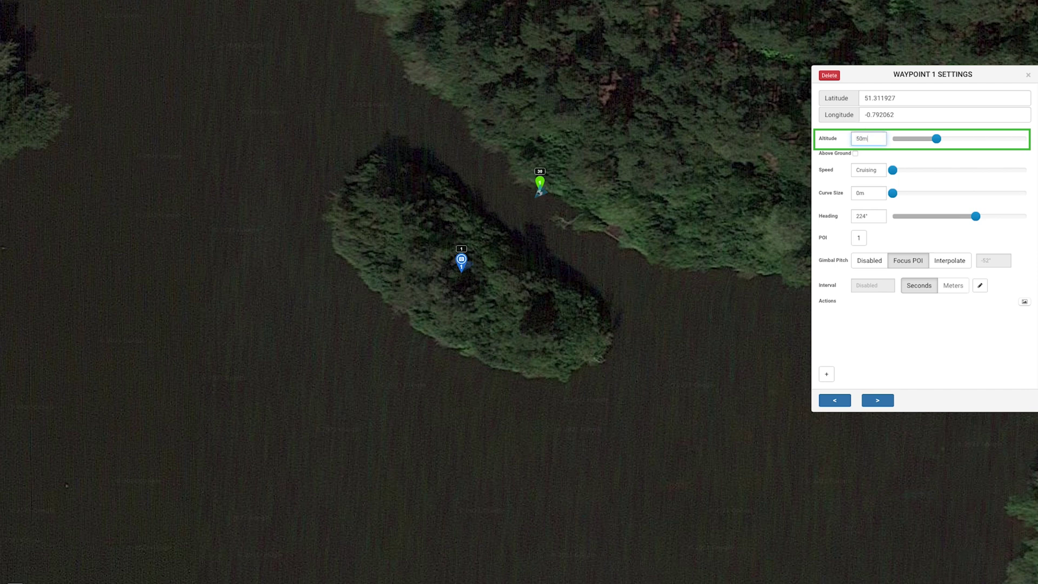
click(831, 377)
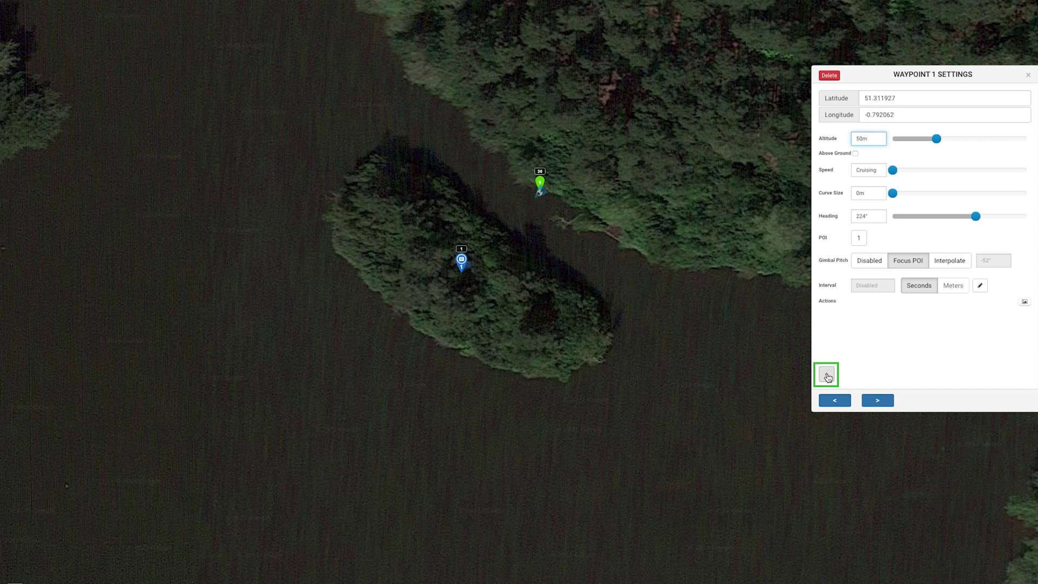
Give waypoint 1 a 5s Stay For action and a Start Recording action, then add waypoint 2 south-east along the shore.
click(827, 375)
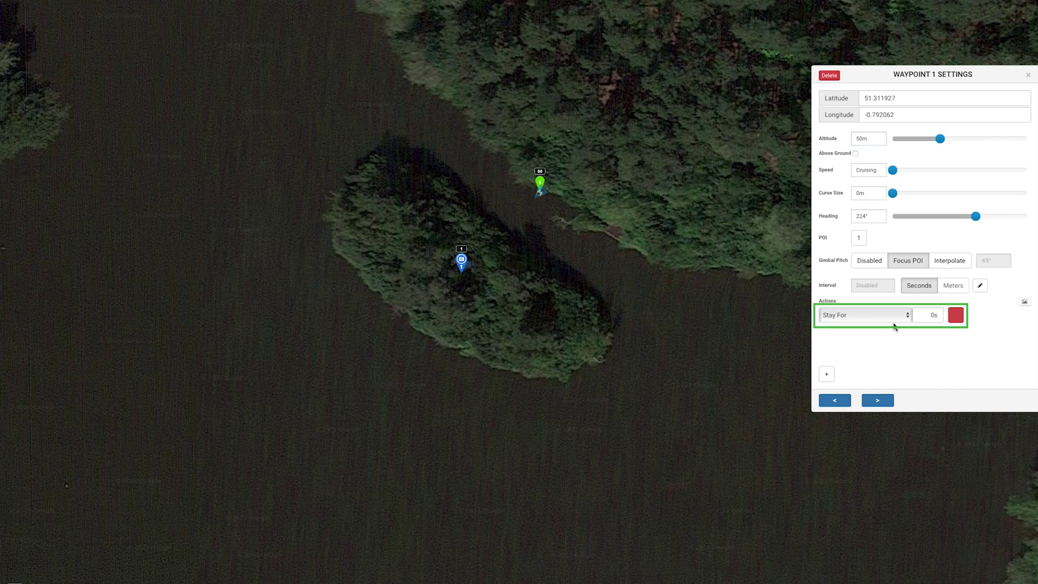
click(928, 315)
text(5)
click(831, 378)
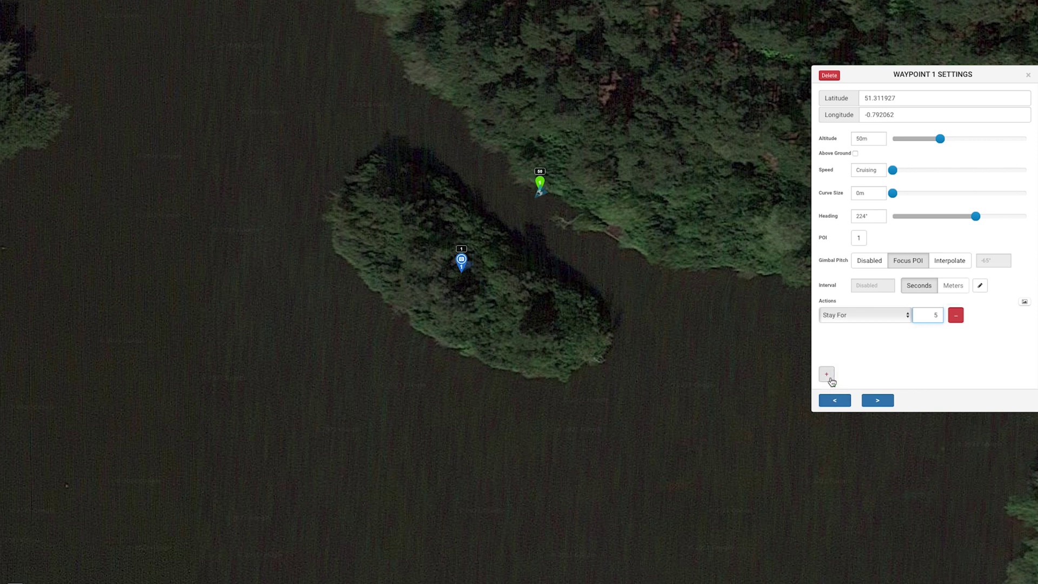
click(830, 379)
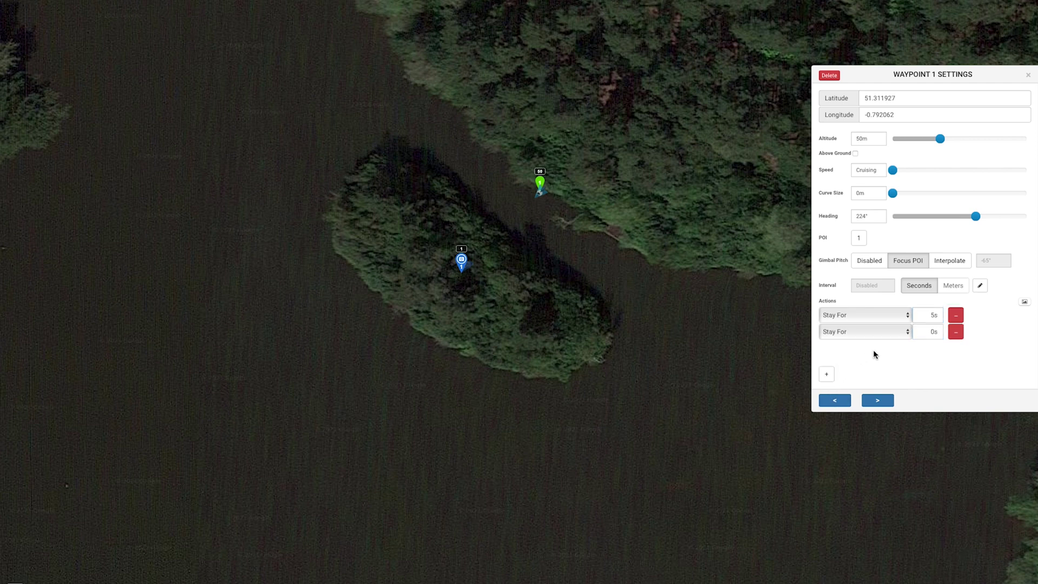
click(902, 333)
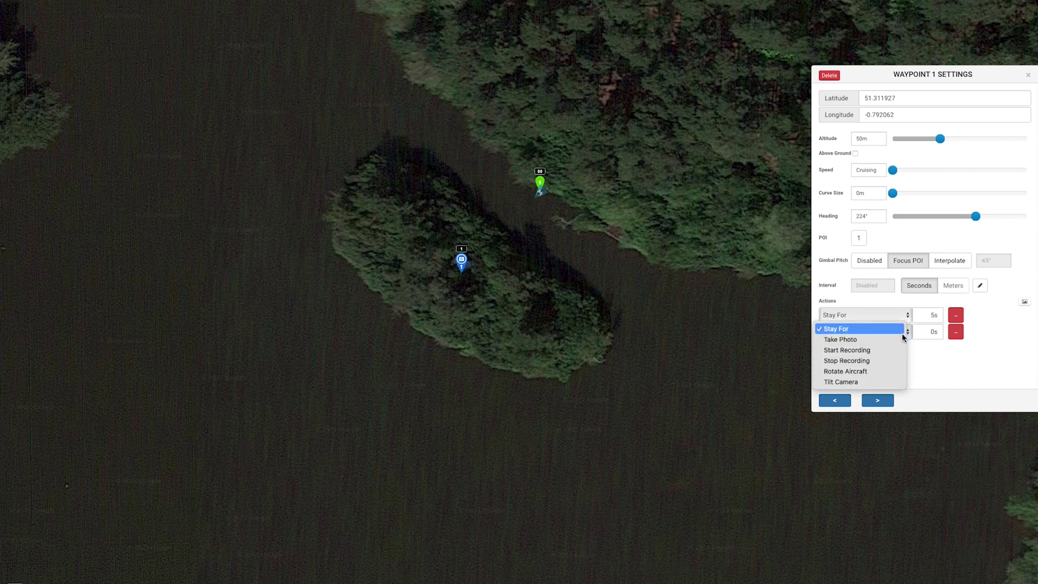
click(889, 349)
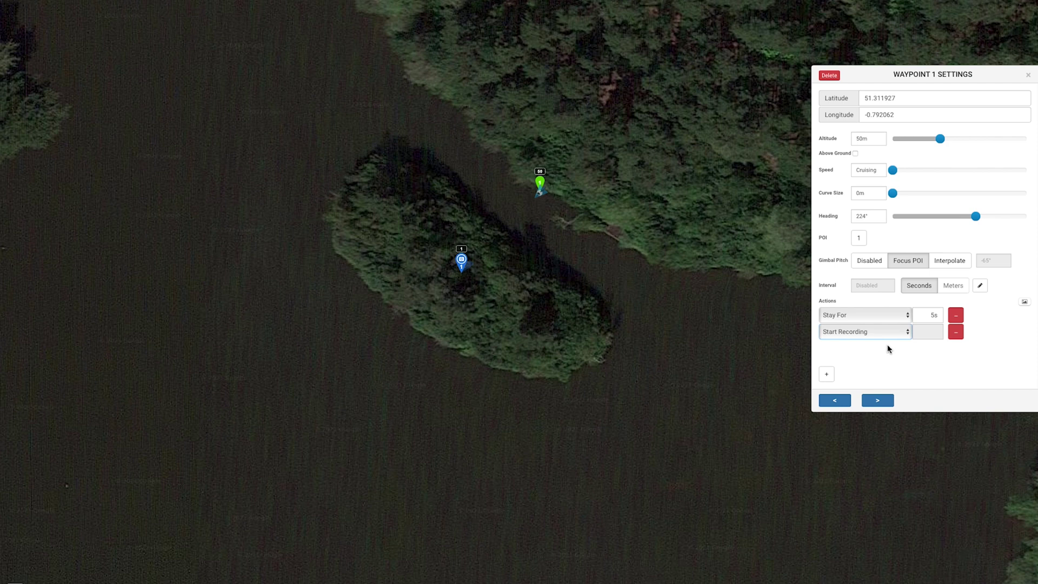
click(661, 287)
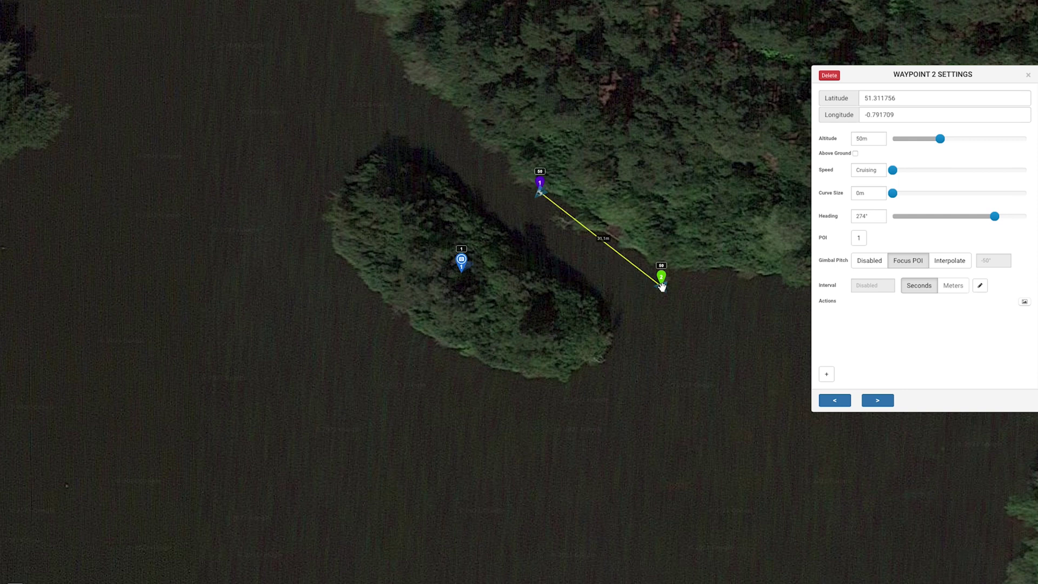
Place waypoints 3 to 9 around the island's south and west sides, nudging waypoint 9 up and right.
click(674, 361)
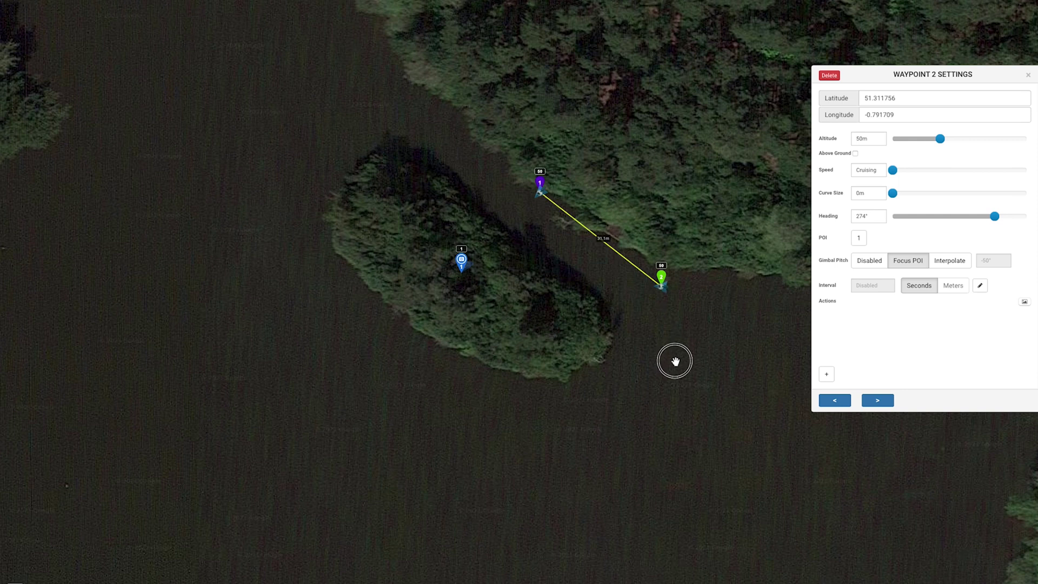
click(644, 399)
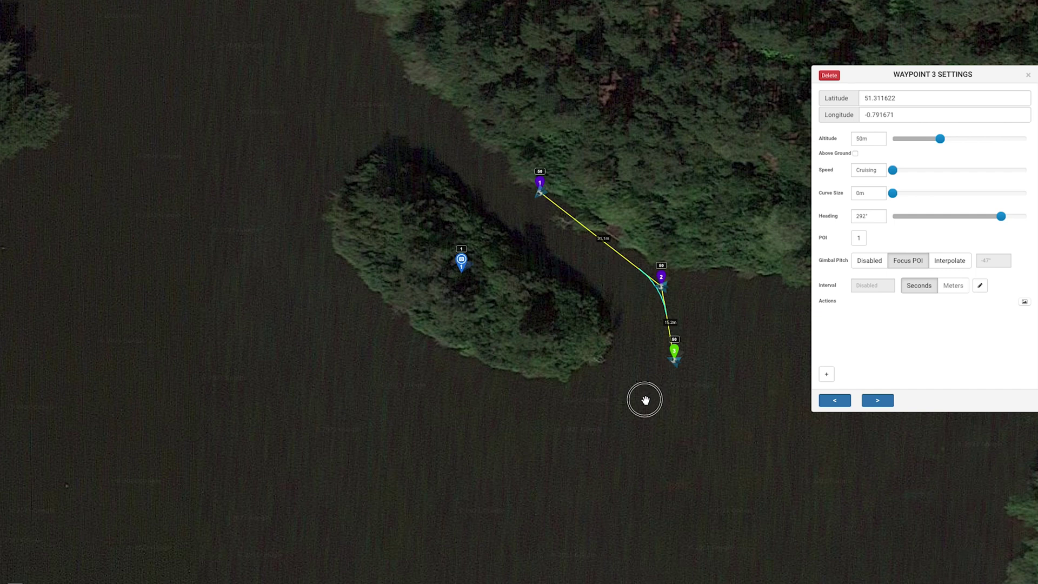
click(578, 426)
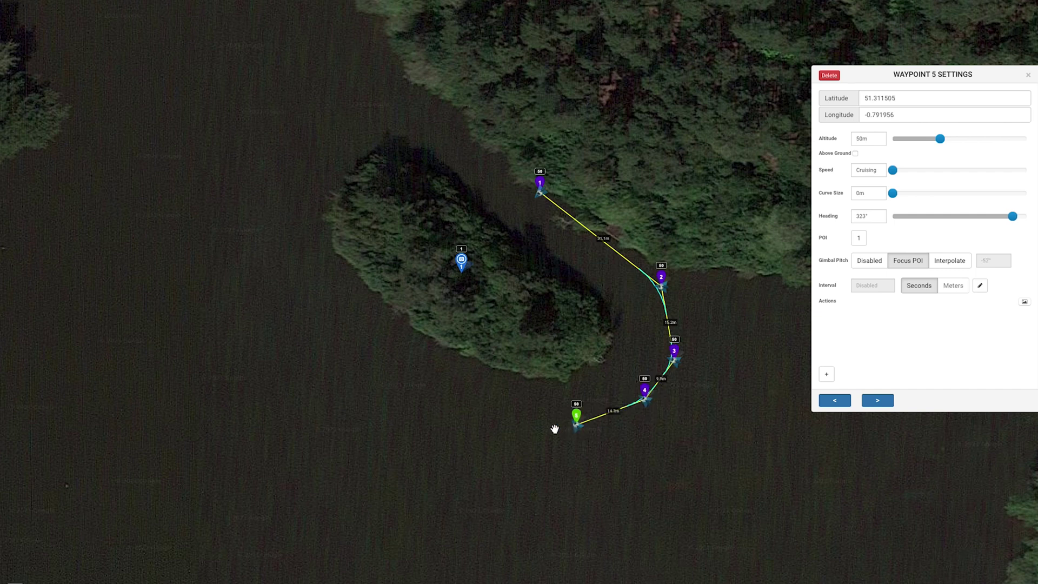
click(489, 416)
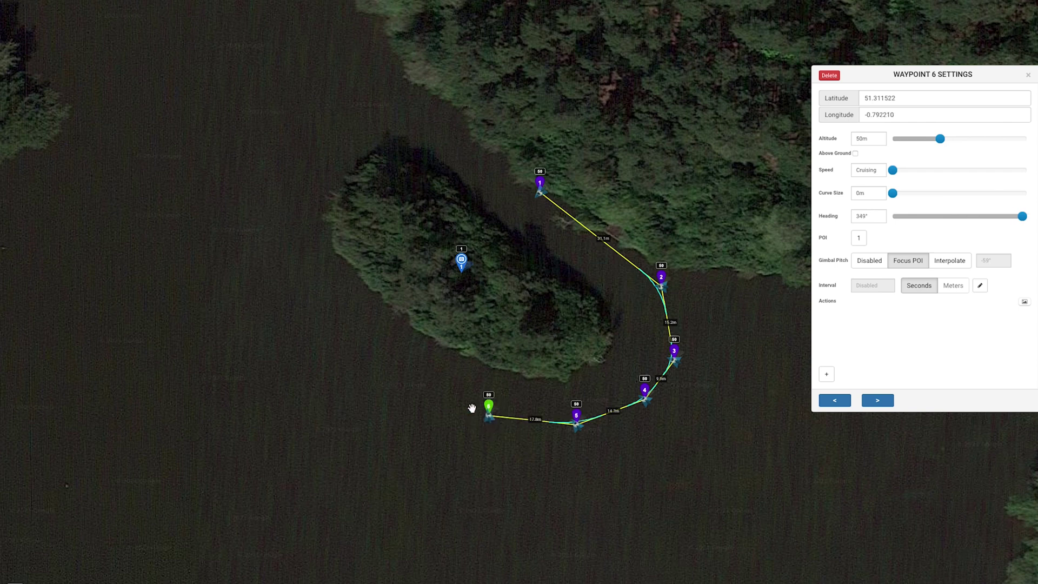
click(408, 372)
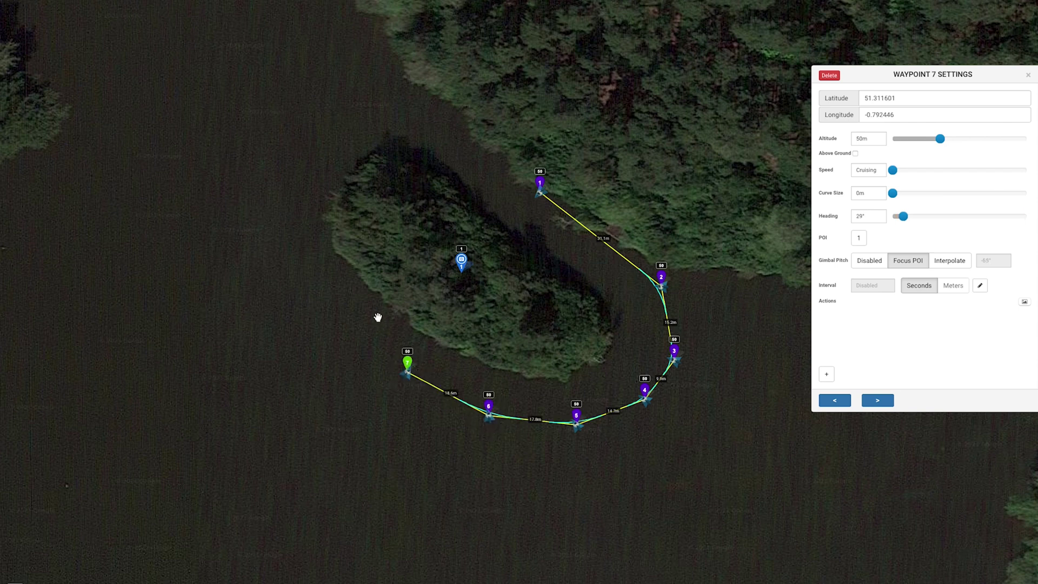
click(345, 321)
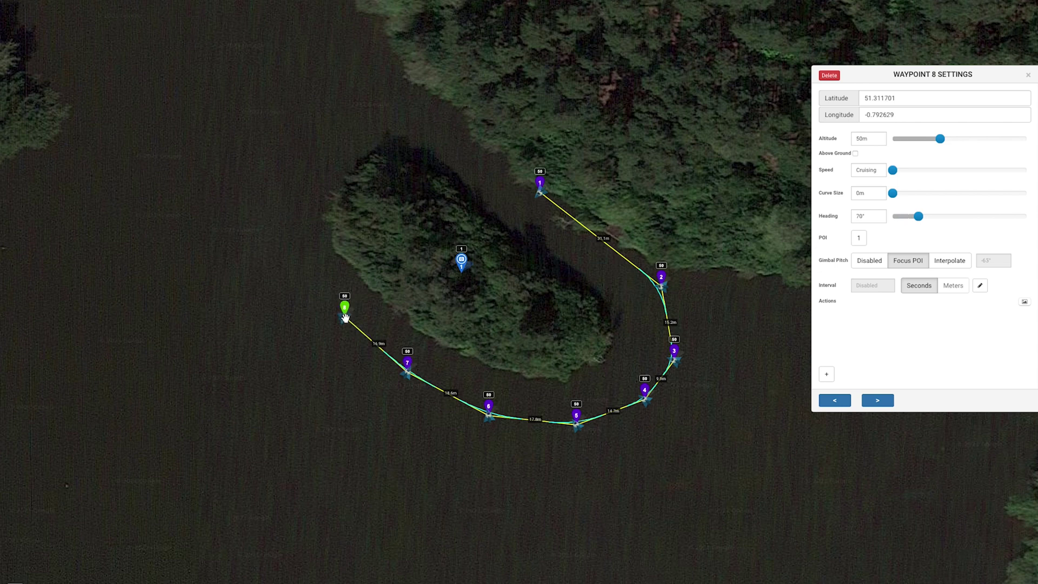
click(237, 268)
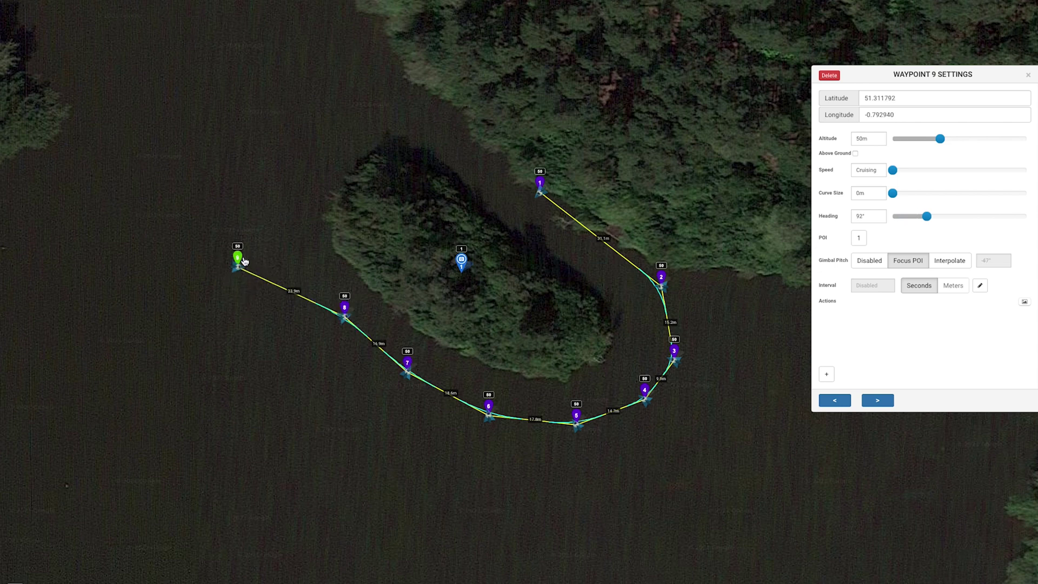
drag(239, 259, 281, 244)
Add waypoints 10 to 16 along the northern arc, ending beside waypoint 1.
click(270, 172)
click(302, 123)
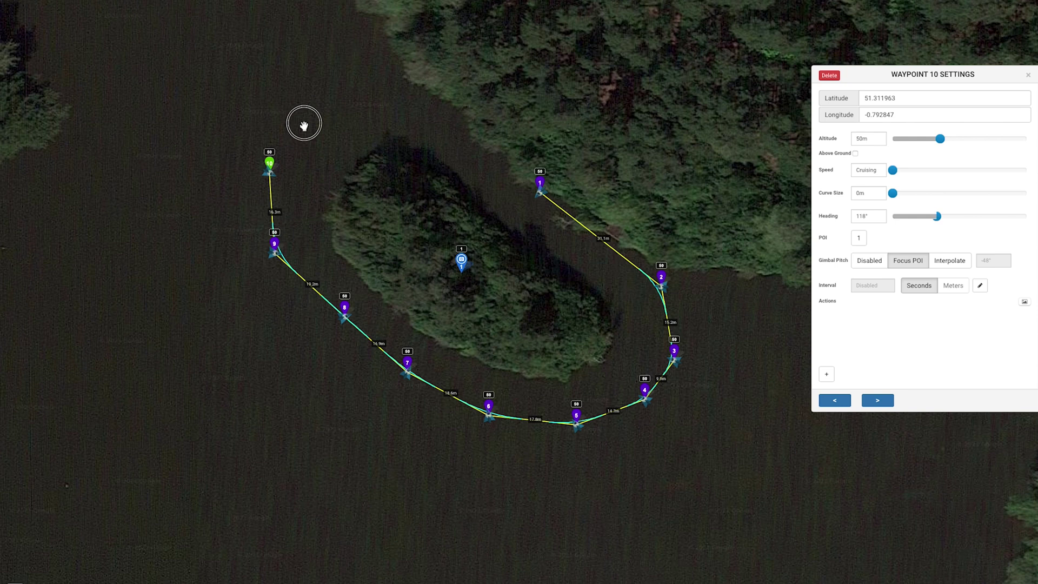
click(360, 104)
click(413, 108)
click(463, 128)
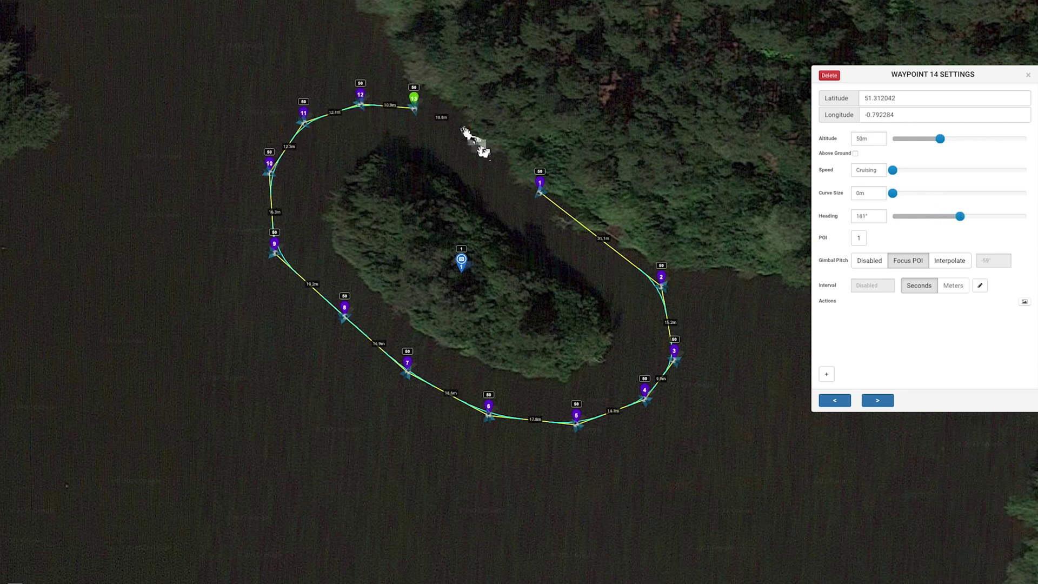
click(525, 171)
click(558, 194)
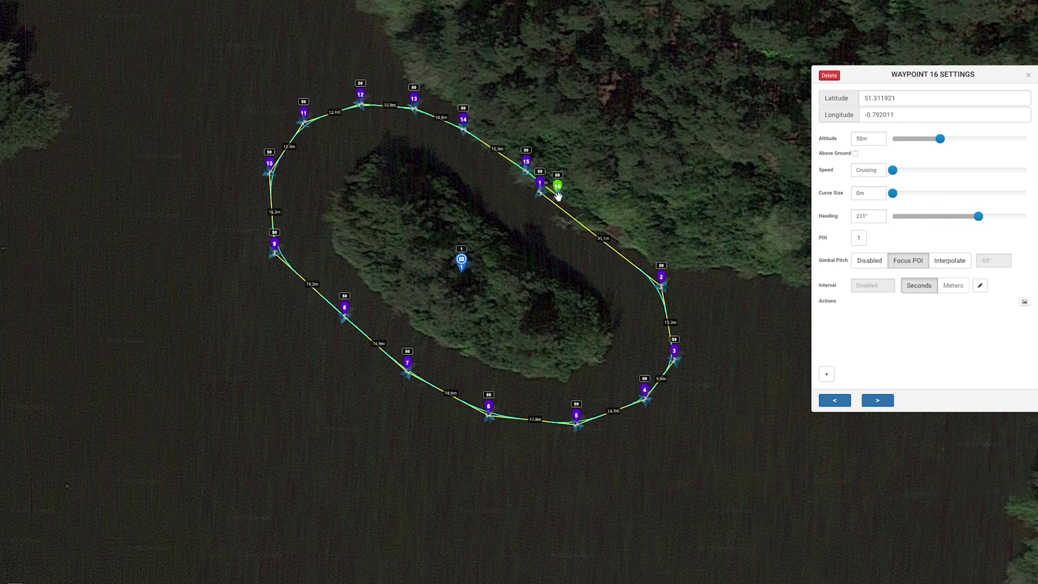
Give waypoint 16 a 5s Stay For action then Stop Recording, and delete stray waypoint 17.
click(826, 374)
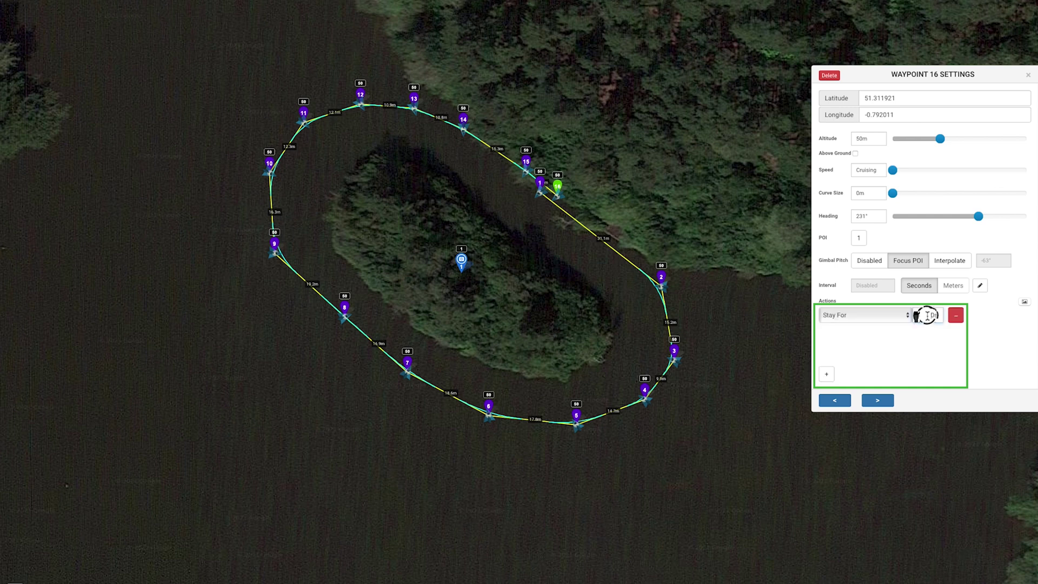
click(827, 374)
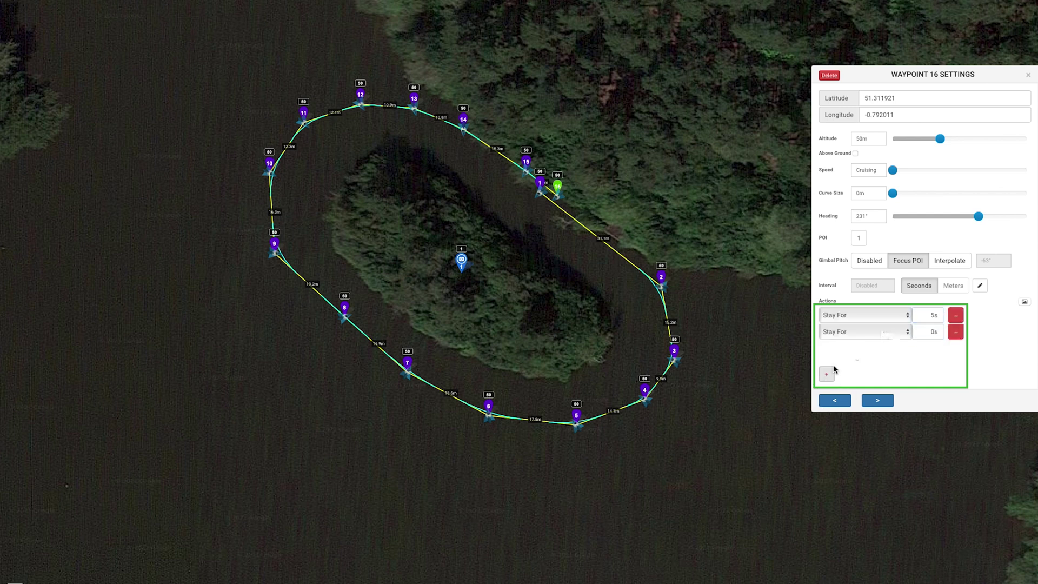
click(907, 332)
click(893, 361)
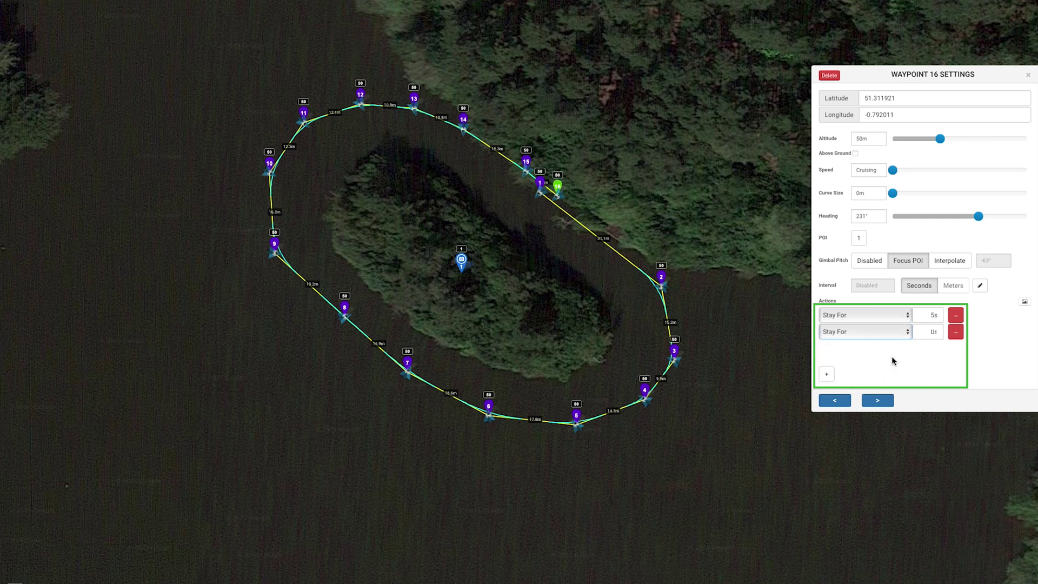
click(730, 508)
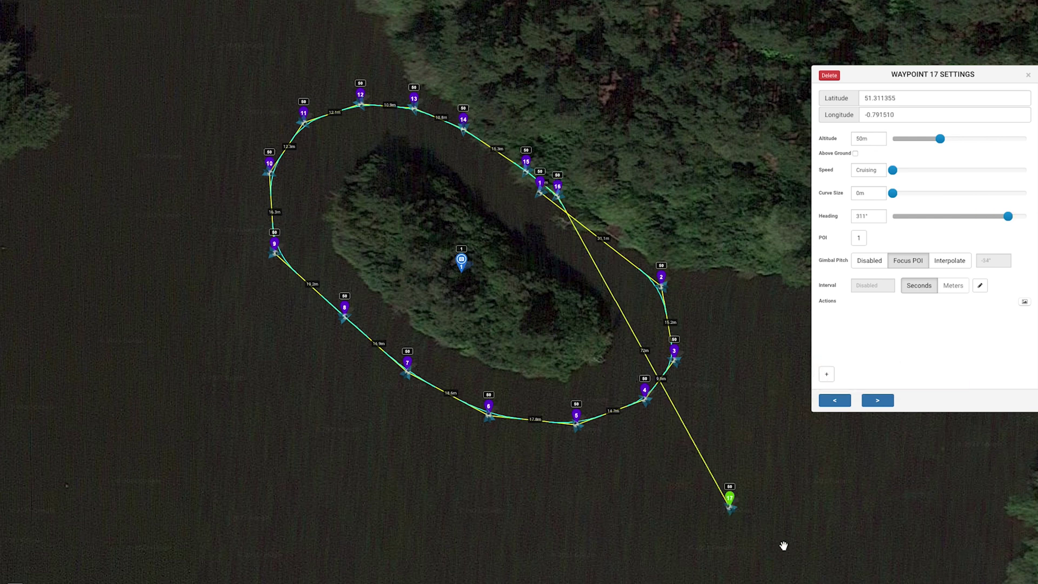
click(836, 80)
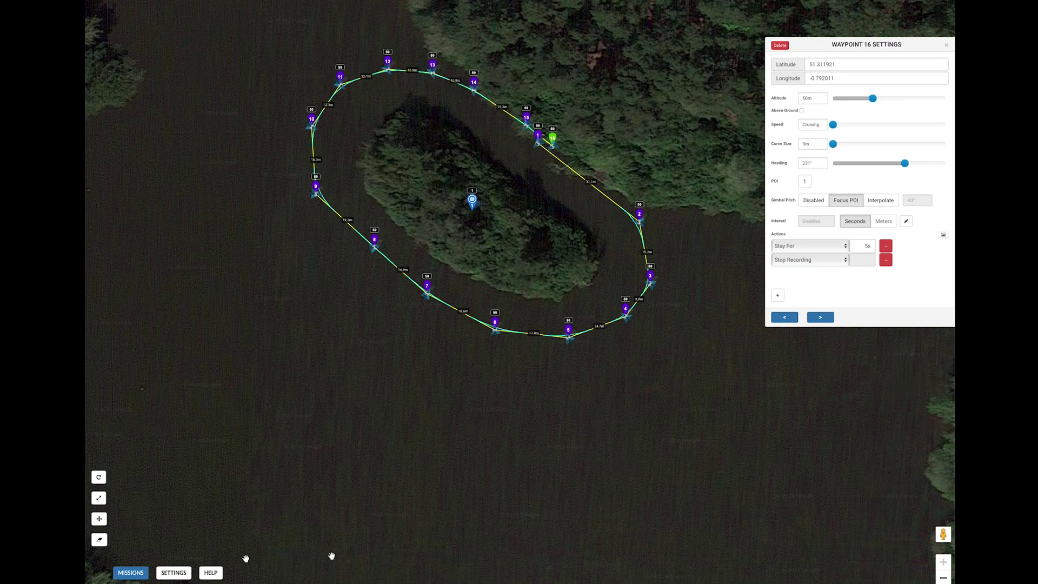
click(131, 572)
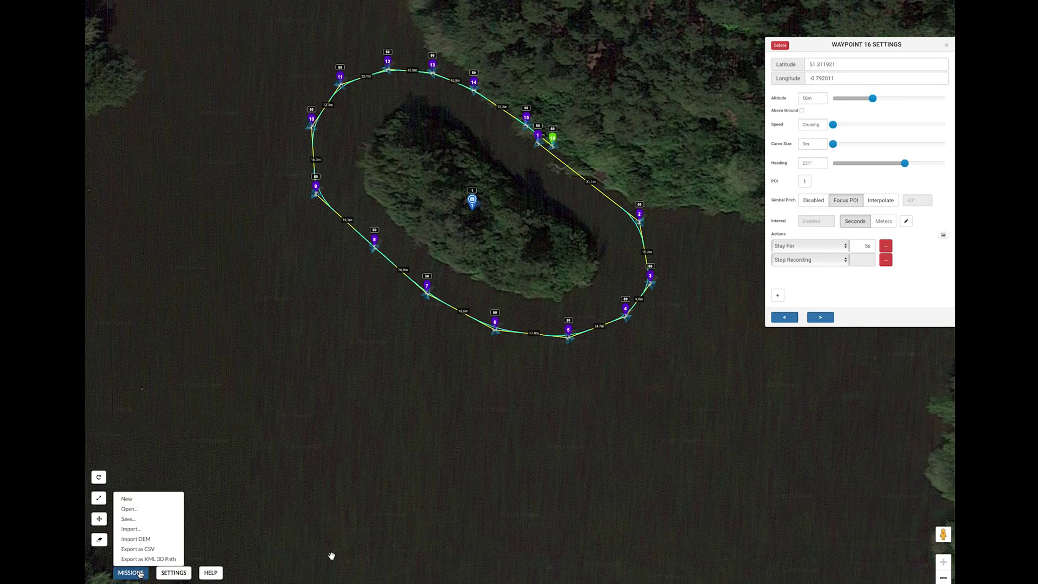
Save the mission under the name 'Youtube Test 2'.
click(128, 519)
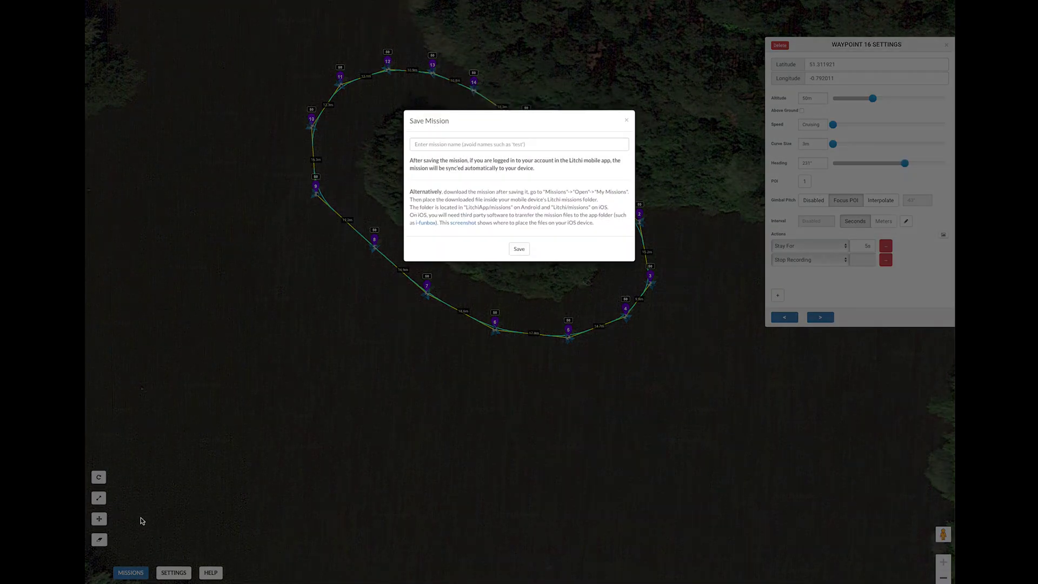
click(511, 141)
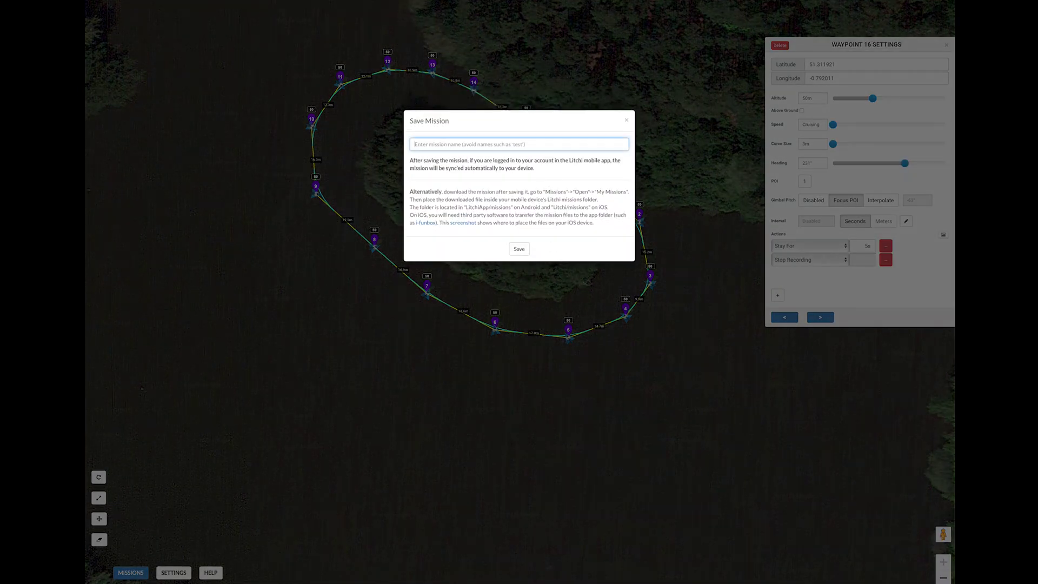
text(Youtube Test 2)
click(519, 250)
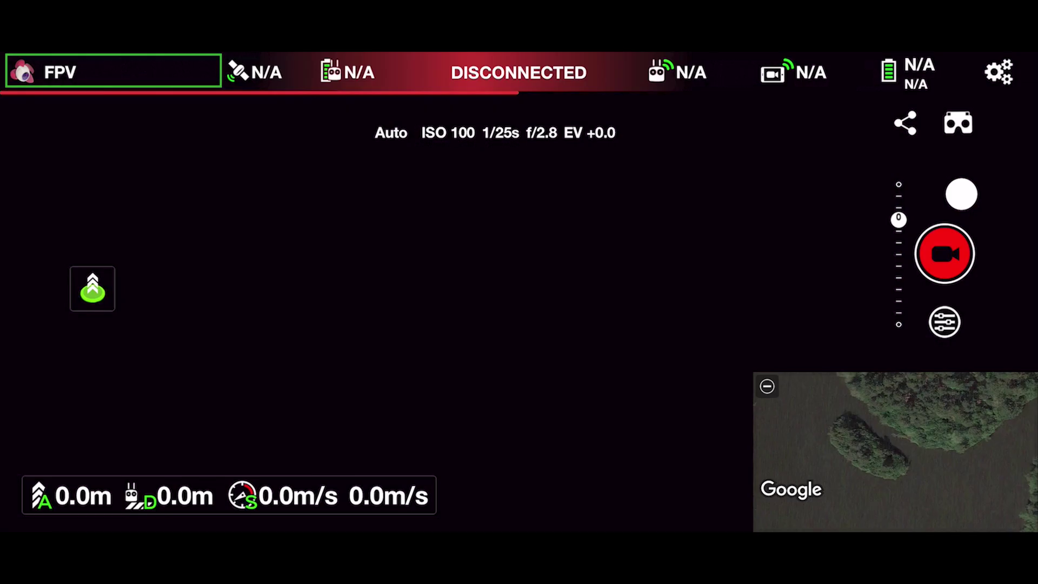
Switch the Litchi app to Waypoint mode and open the Load Mission list.
key(Return)
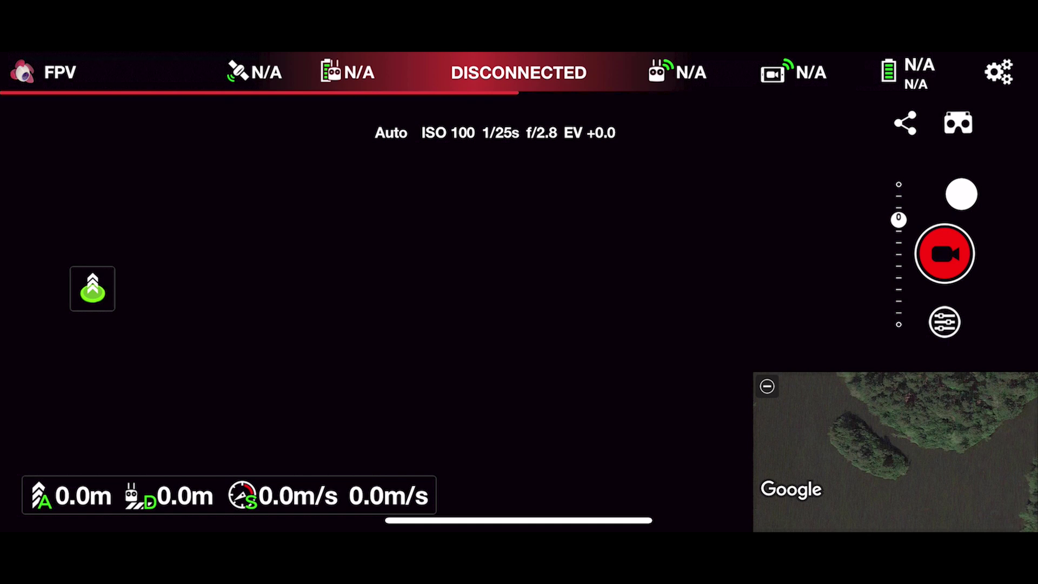
key(Return)
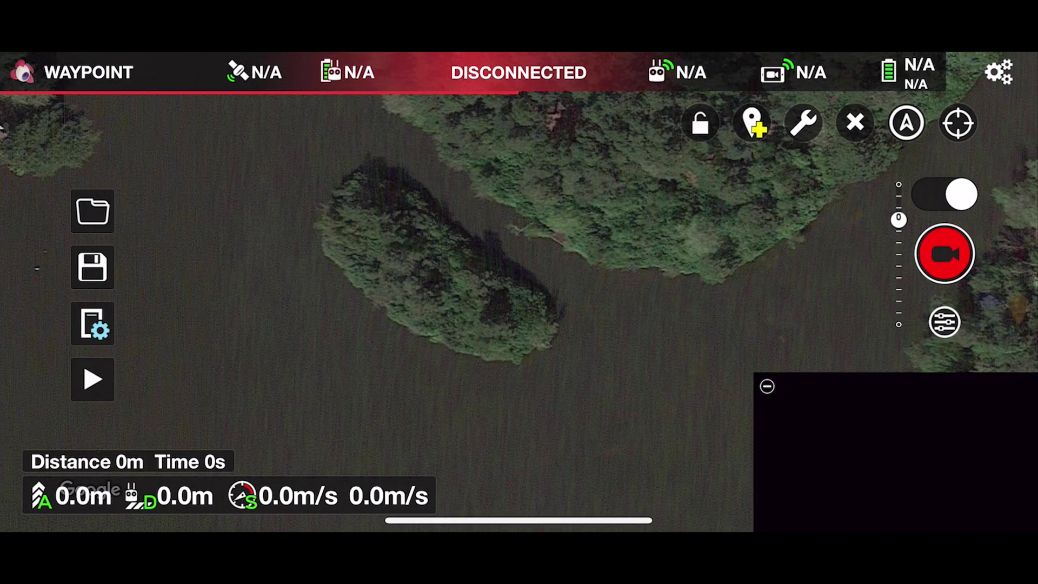
key(Tab)
key(Return)
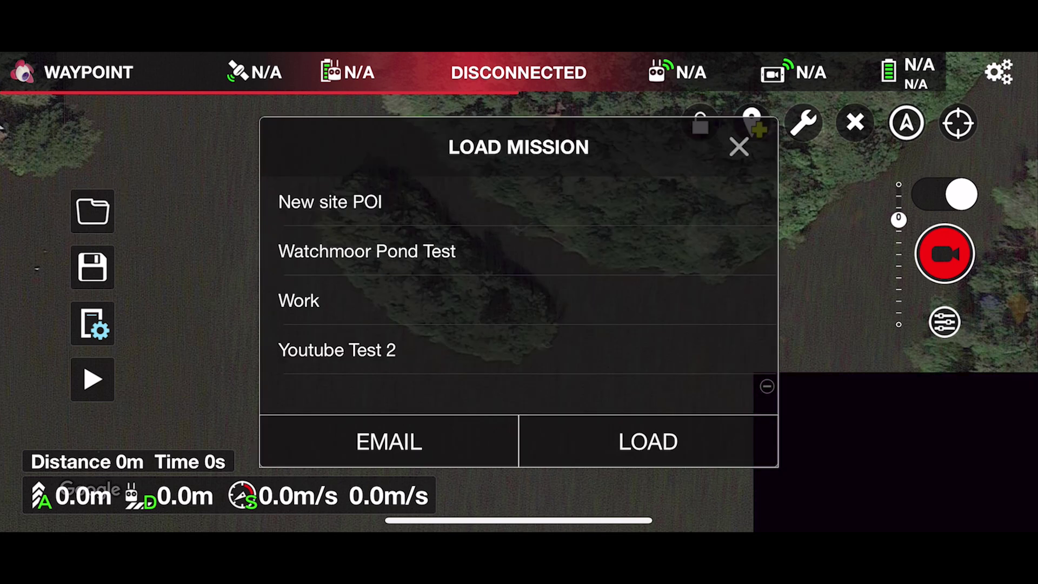
Load the Youtube Test 2 mission, showing 16 waypoints, 229m, about 2min.
key(Up)
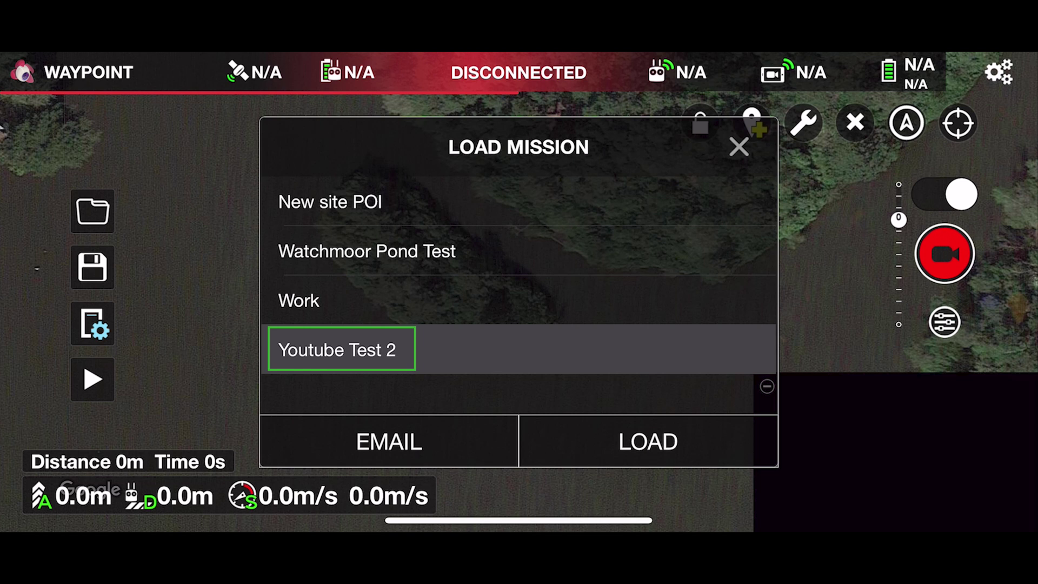
key(Tab)
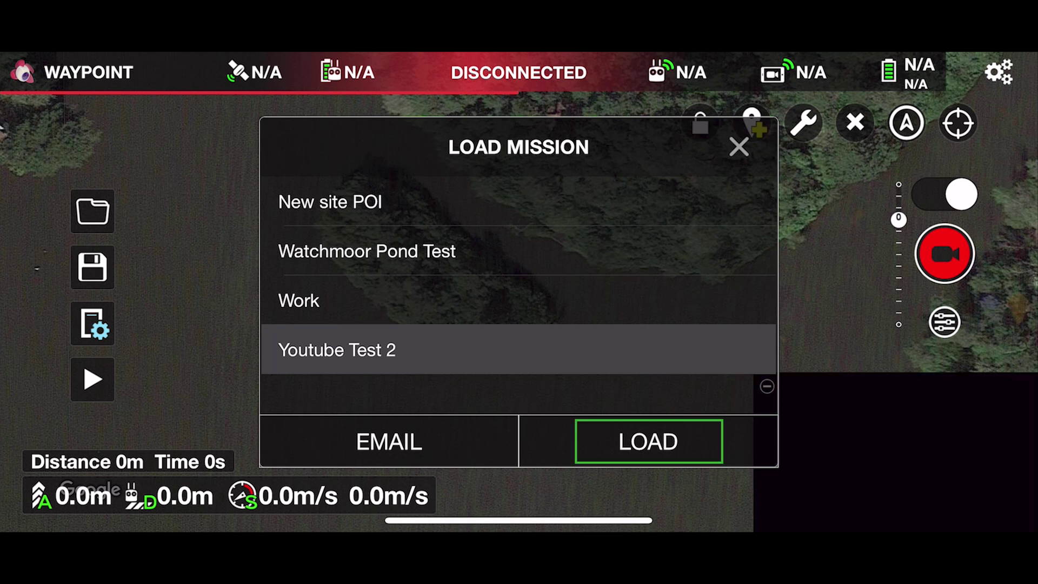
key(Return)
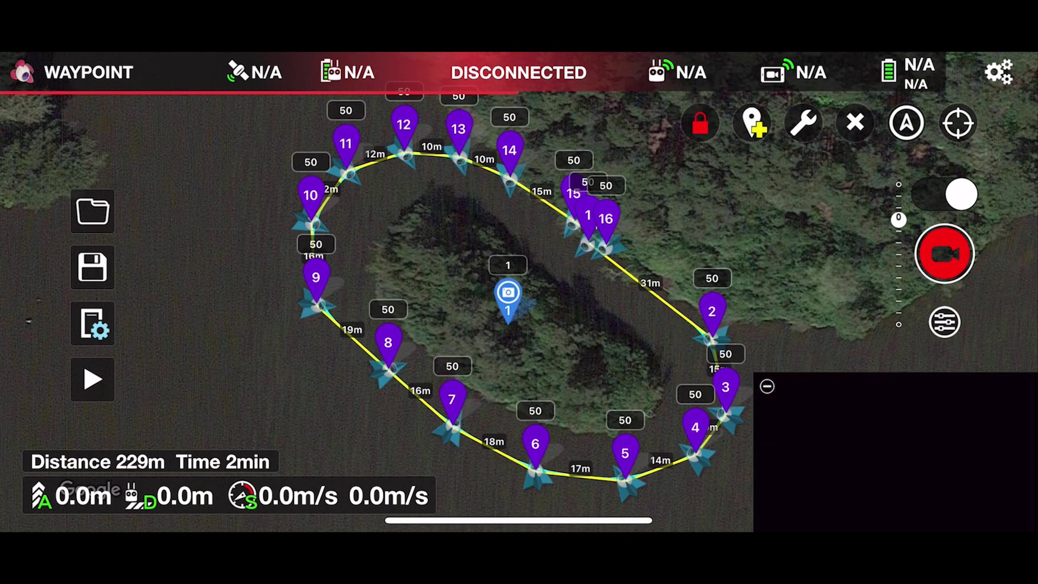